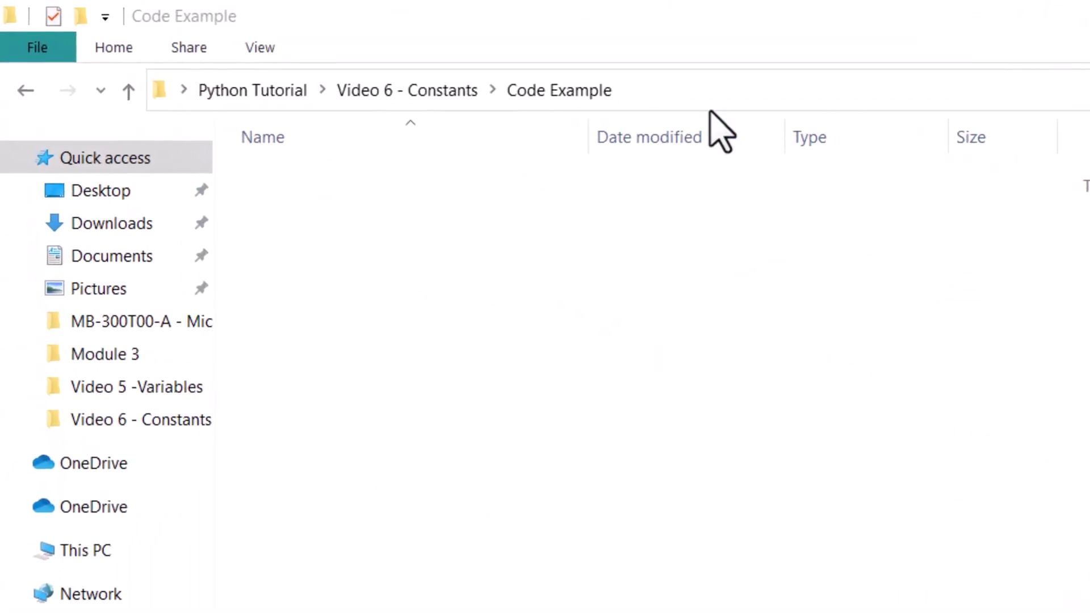
Open the empty 'Code Example' folder from File Explorer as a PyCharm project
click(709, 109)
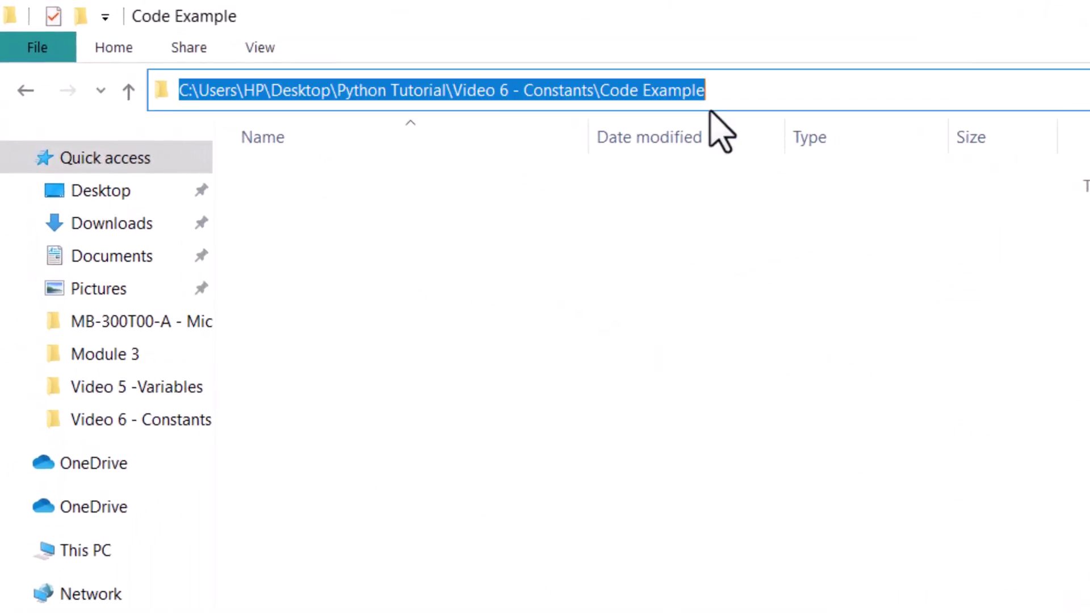
click(672, 370)
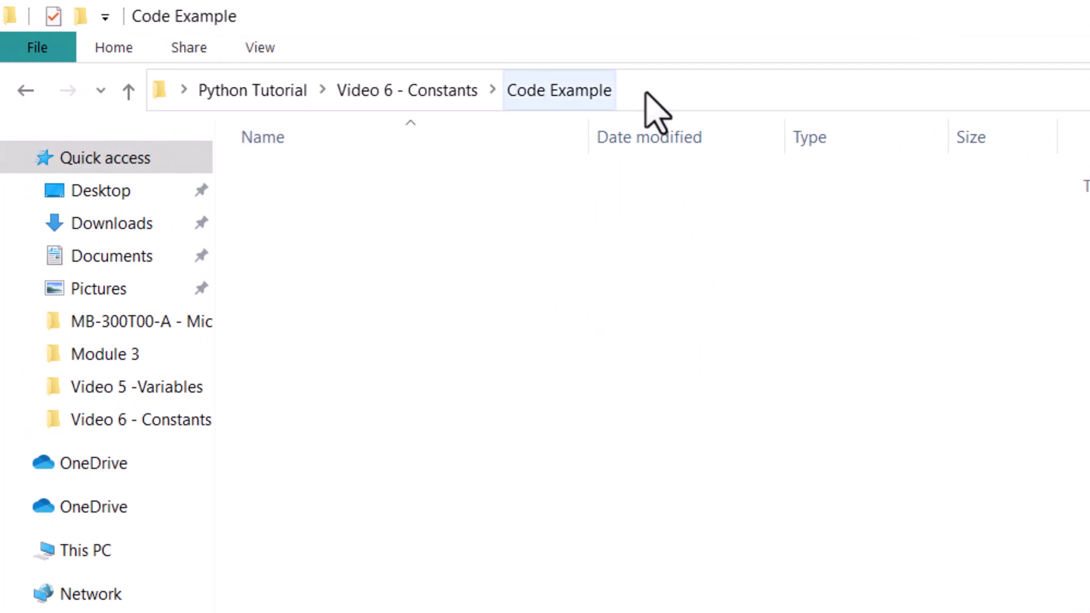
right_click(438, 312)
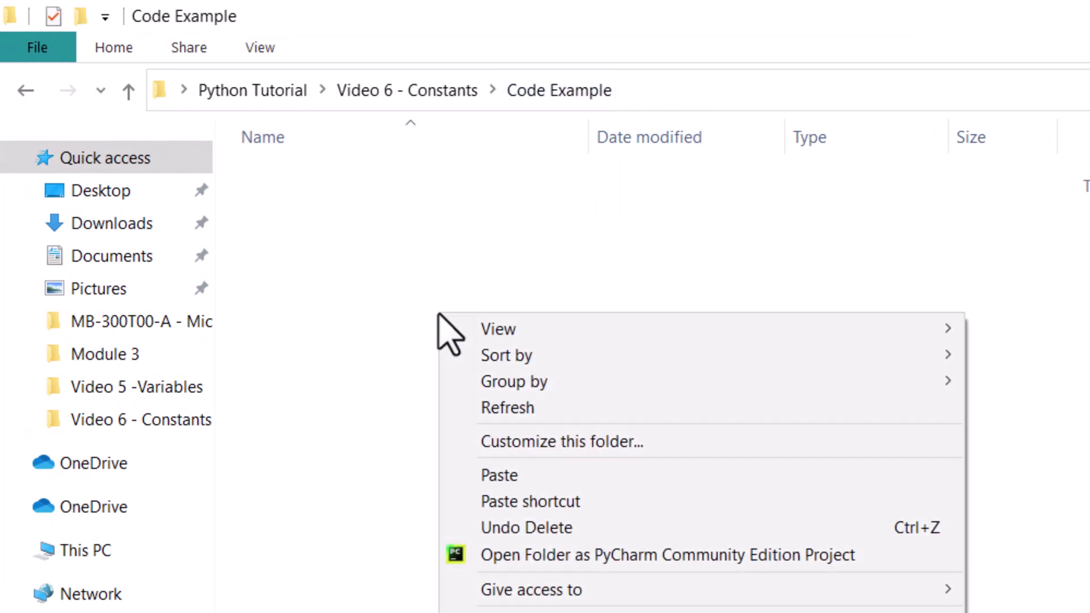
click(621, 554)
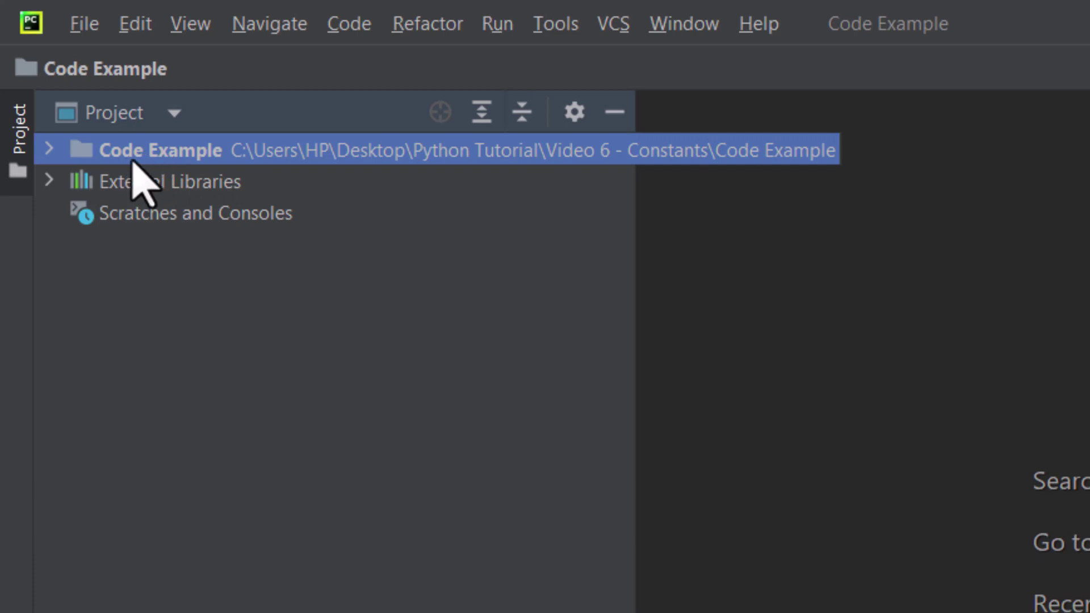
Create constant.py in the Code Example project, defining PI = 3.14
right_click(175, 158)
mouse_move(243, 171)
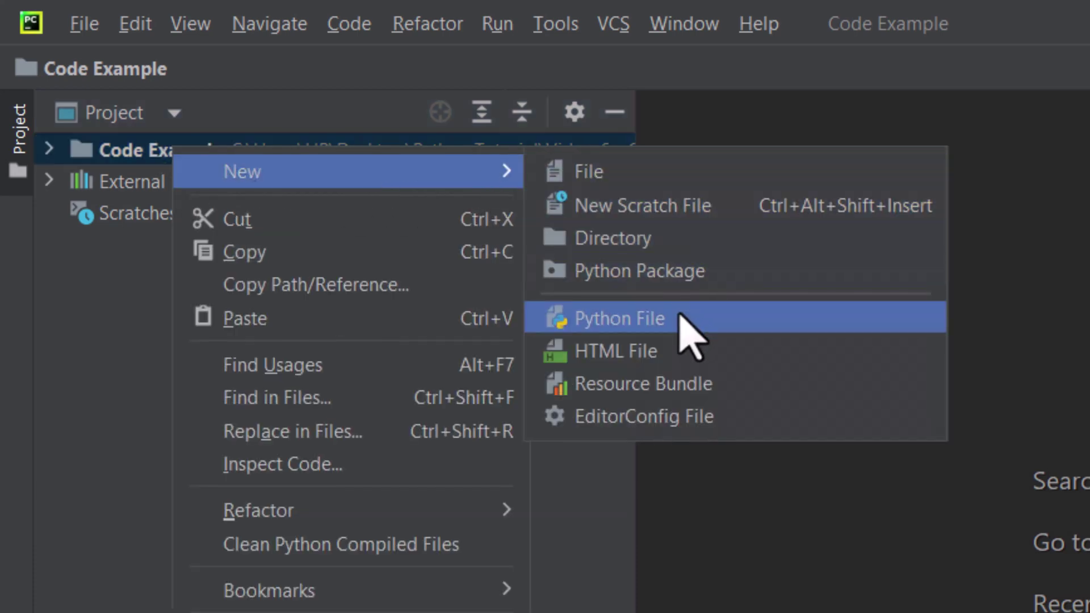
click(684, 318)
text(constant)
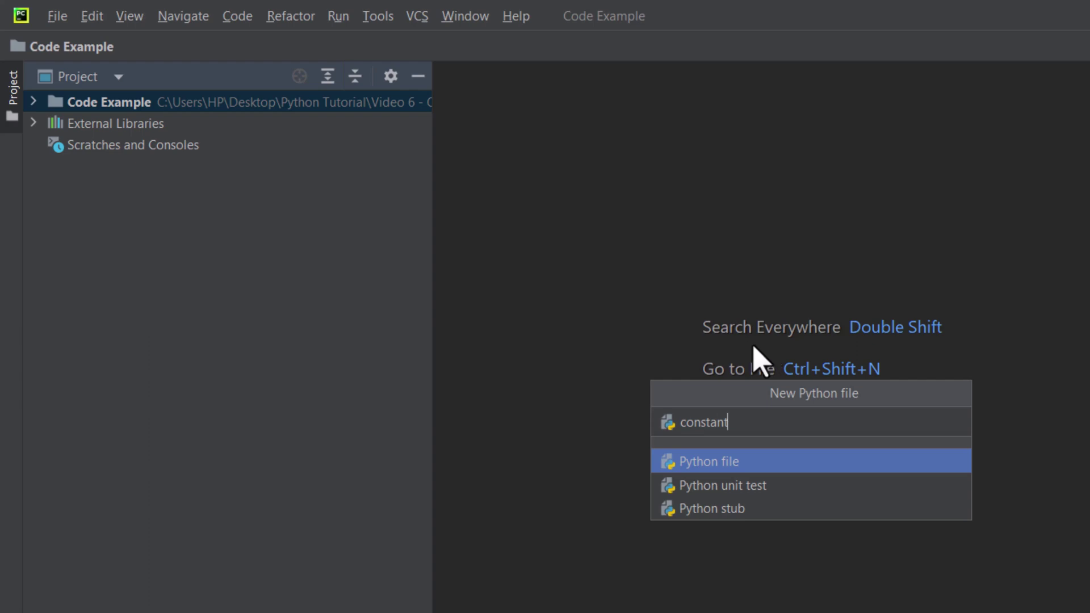
click(731, 462)
text(PI = 3.14)
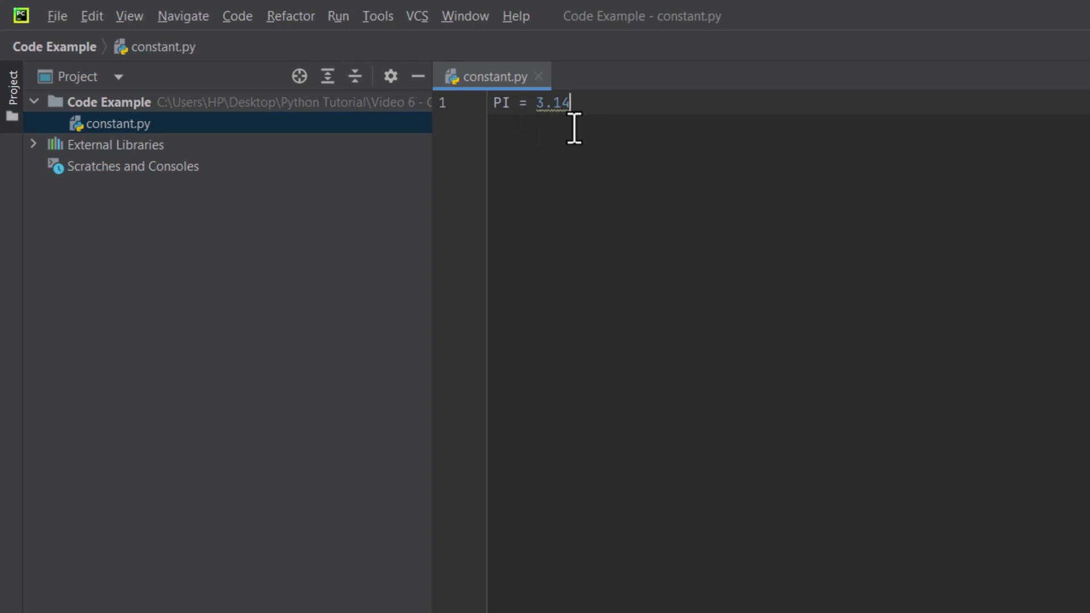
Create a new Python file named main in the Code Example project
click(92, 107)
right_click(92, 106)
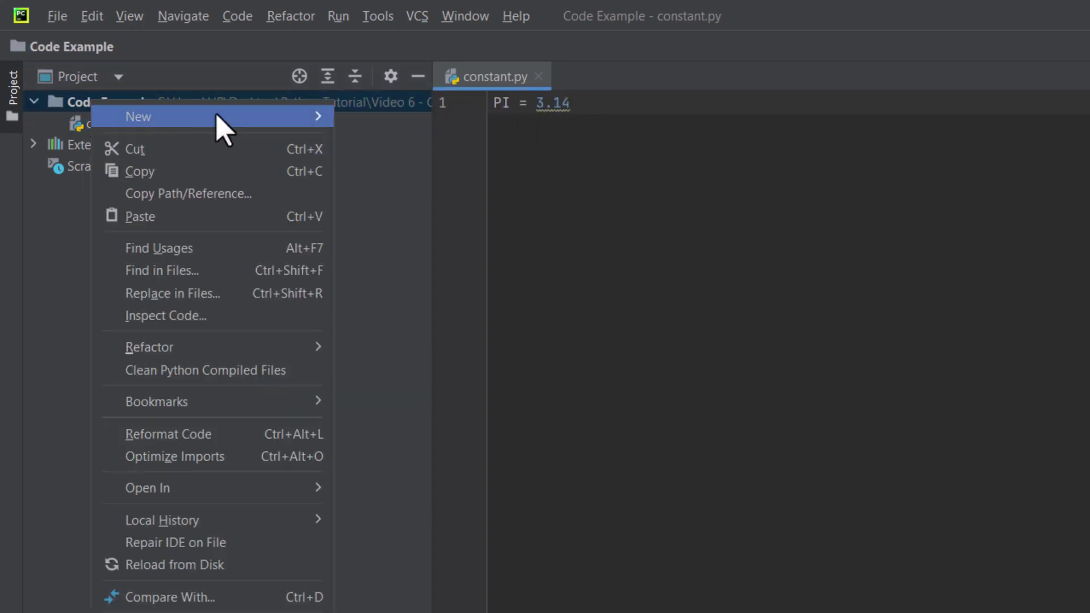
mouse_move(138, 116)
click(409, 229)
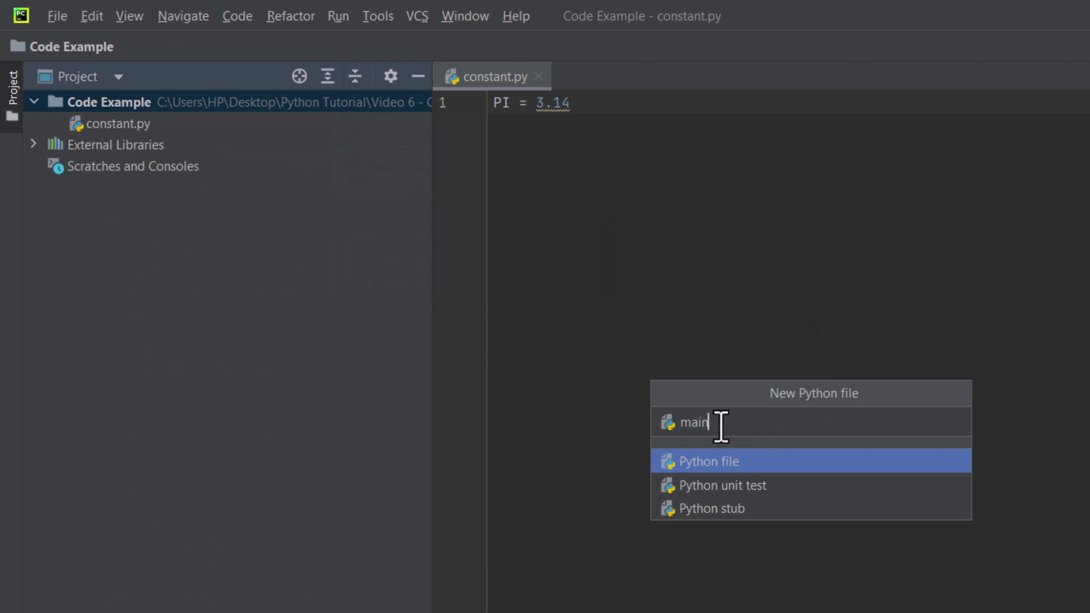
click(713, 468)
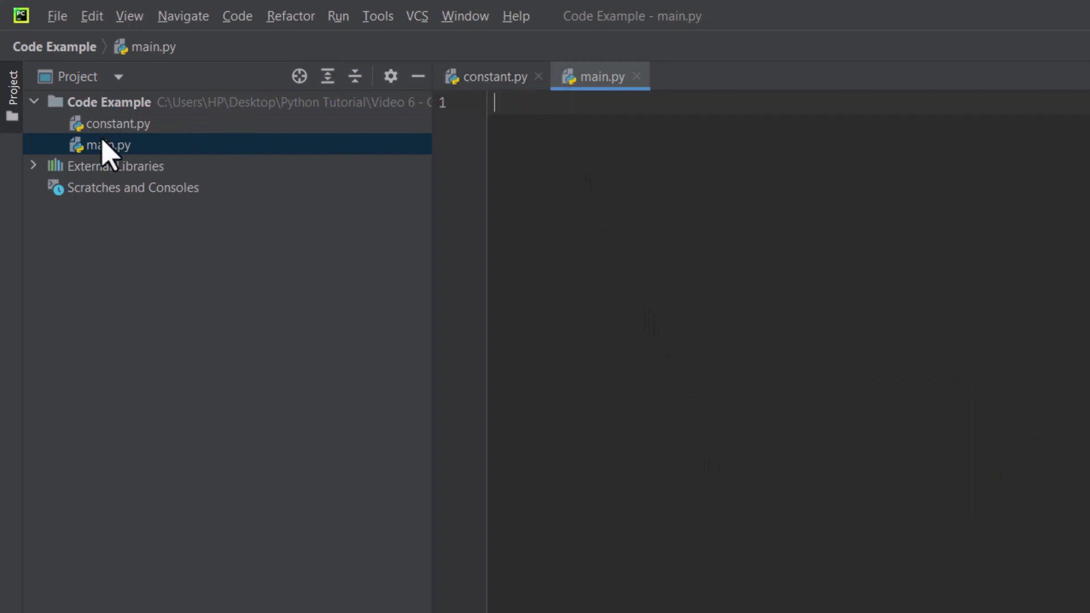
Write 'import constant' at the top of main.py using autocomplete
click(126, 128)
click(119, 145)
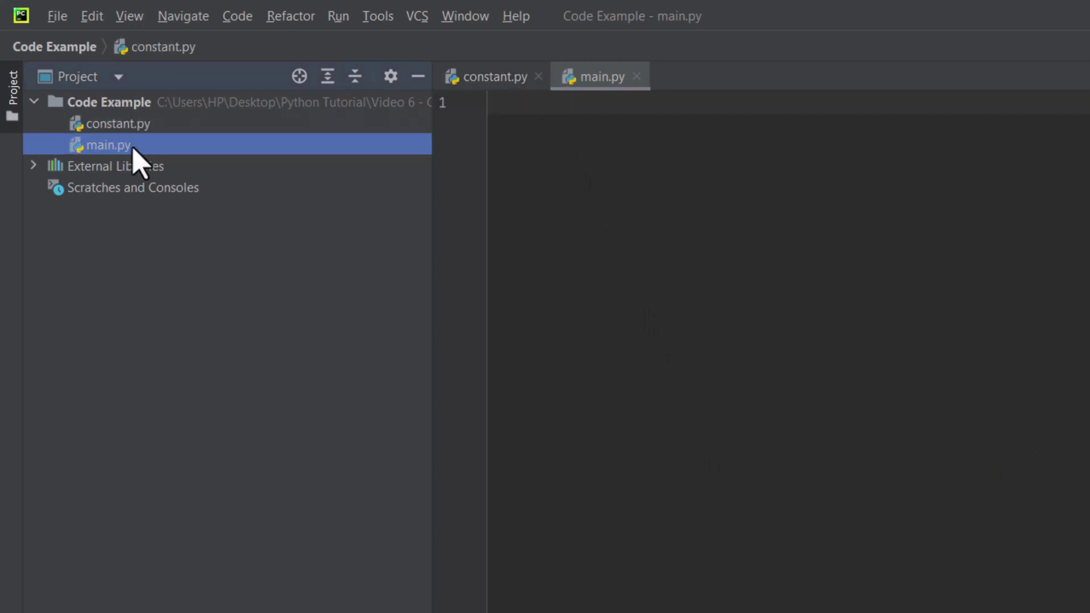
click(573, 106)
text(i)
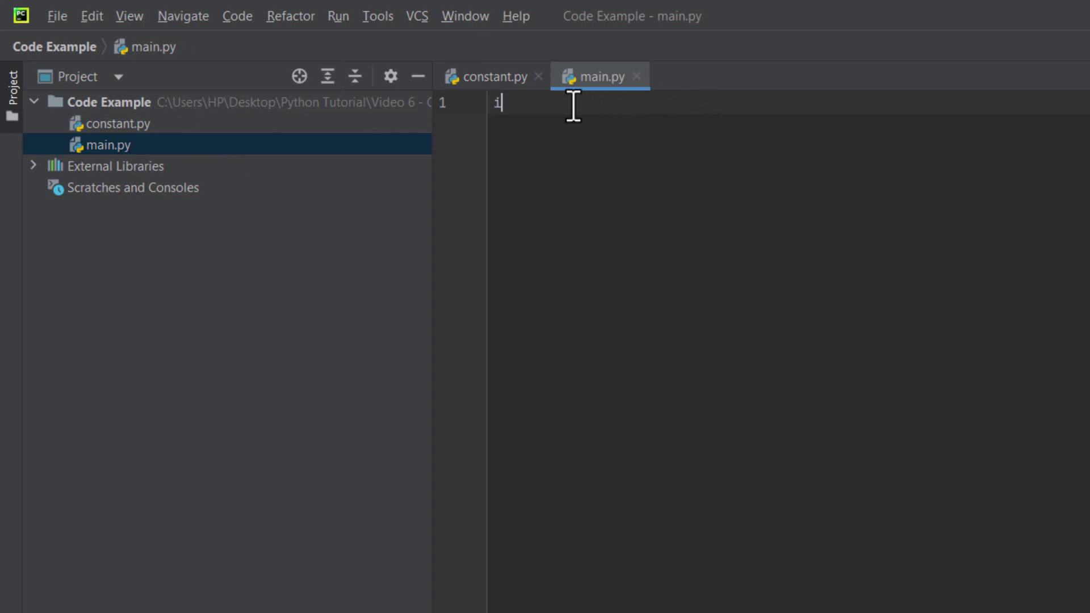
text(m)
key(Return)
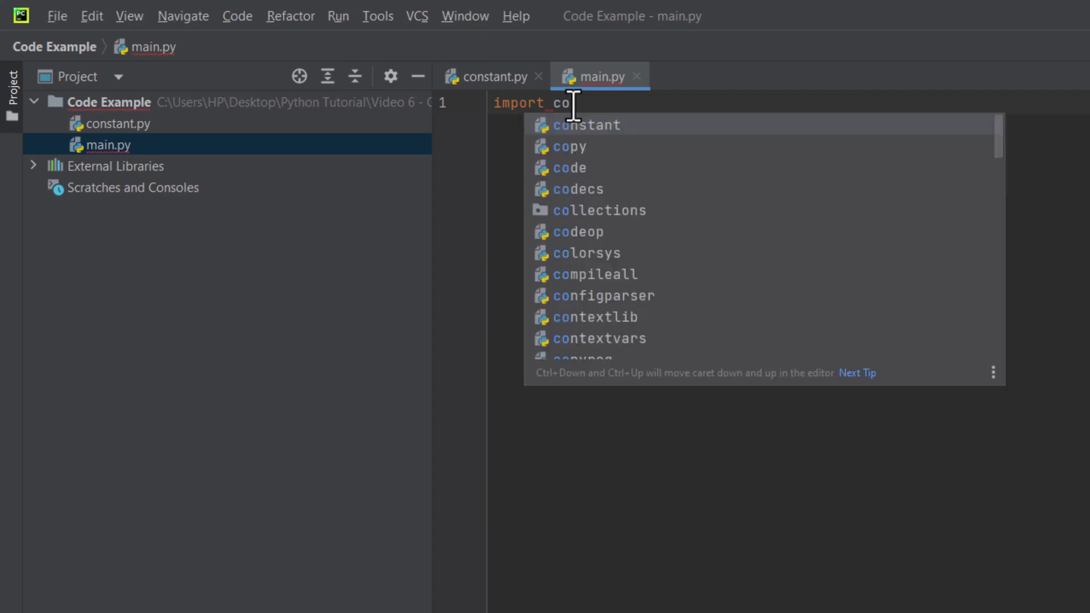
key(Return)
key(Return)
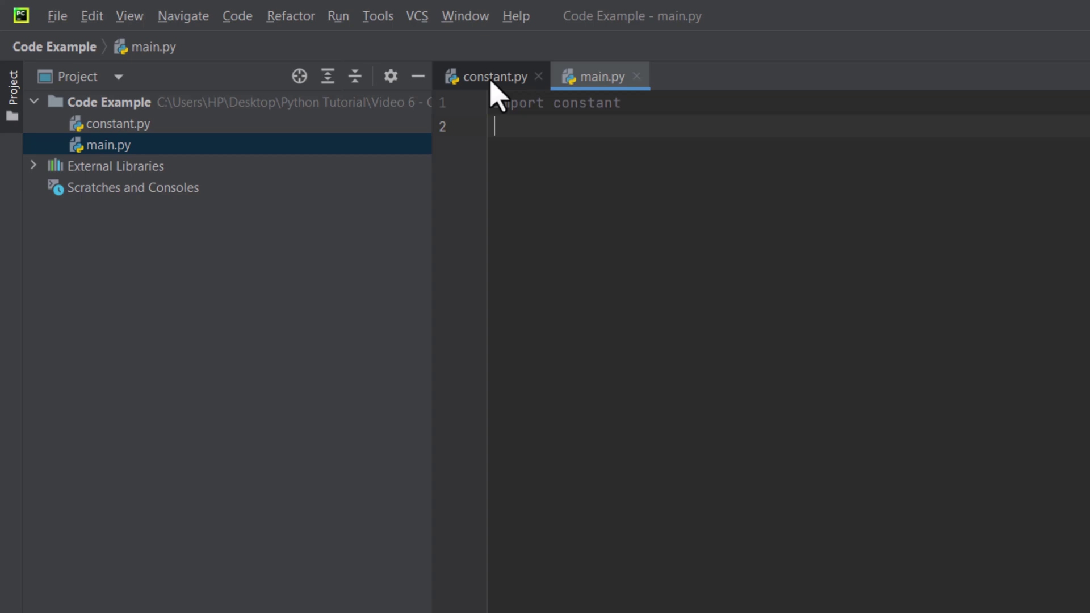
Add print(constant.PI) to main.py, picking PI from the suggestions
click(492, 84)
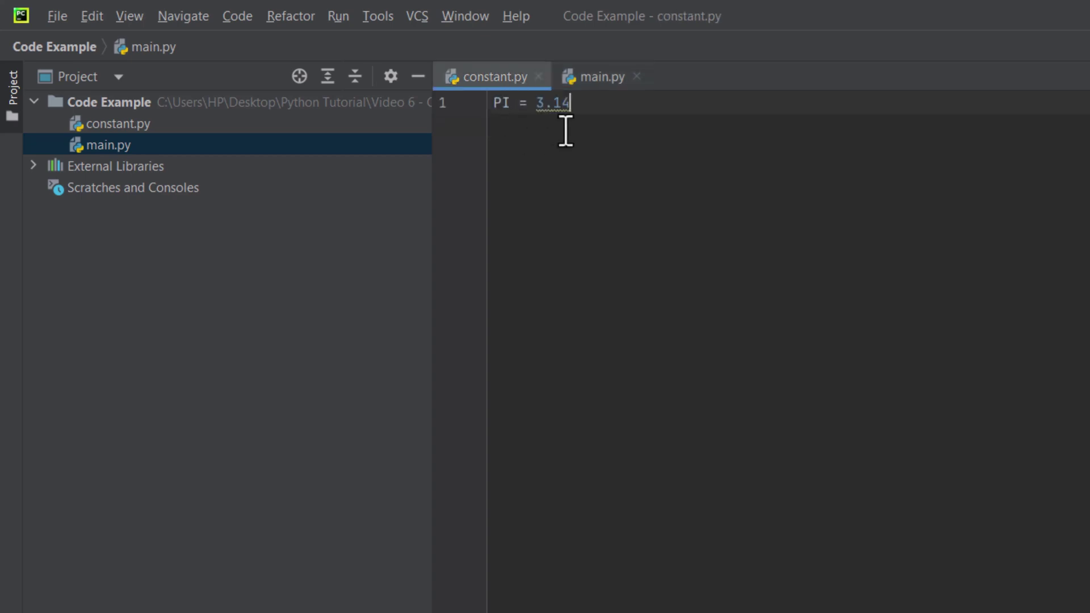
click(596, 85)
text(pri)
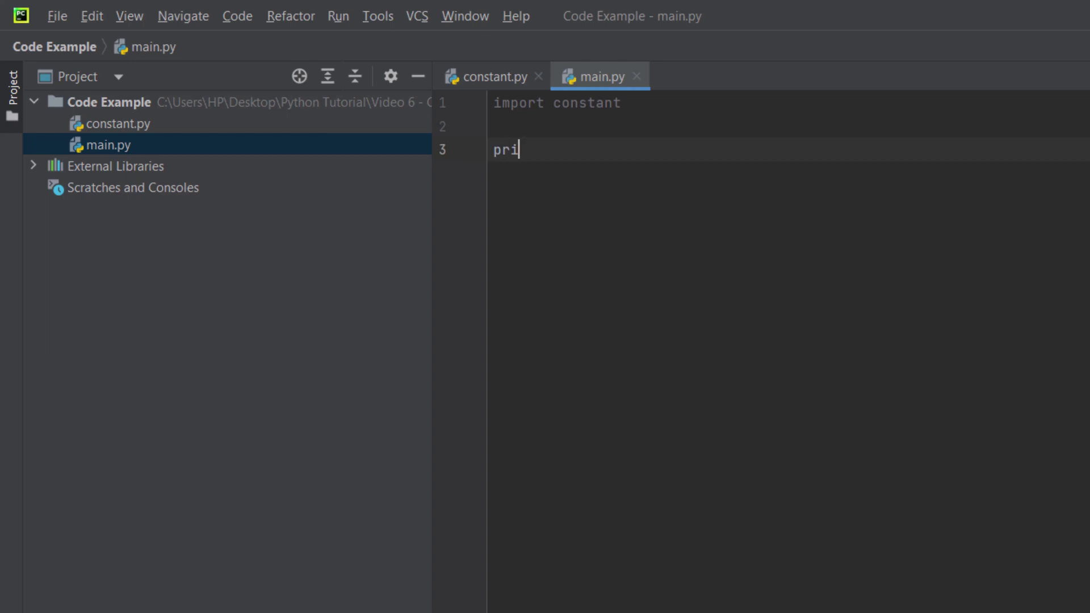
text(nt)
key(Return)
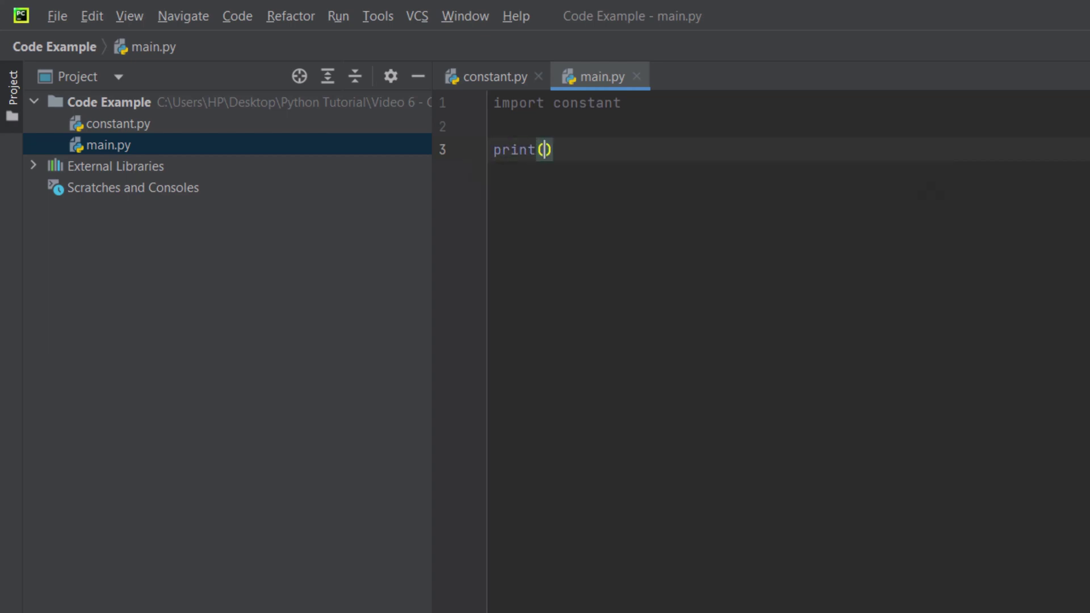
text(con)
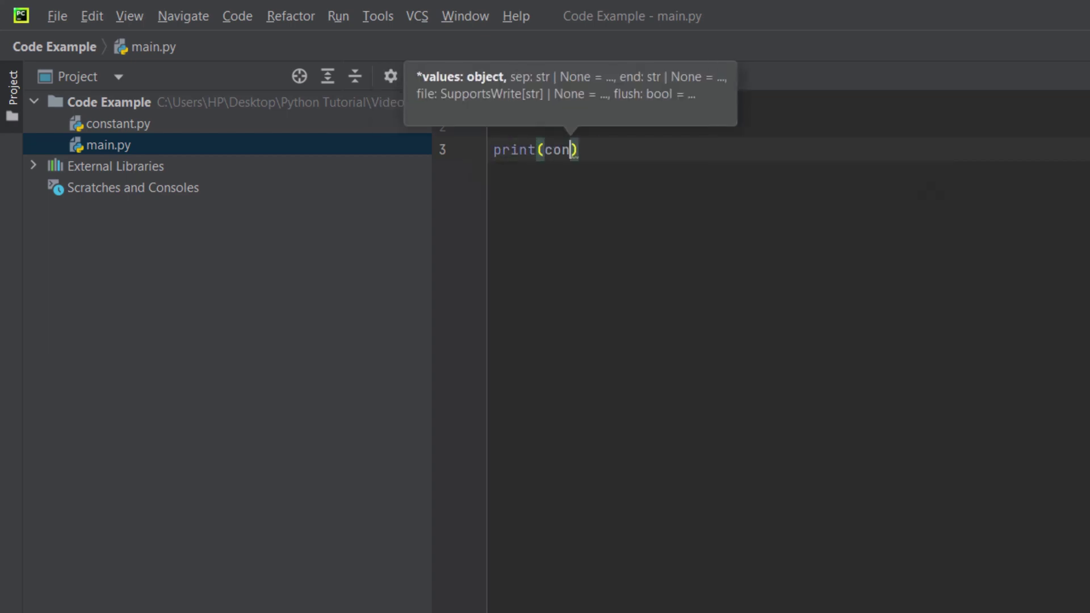
key(Return)
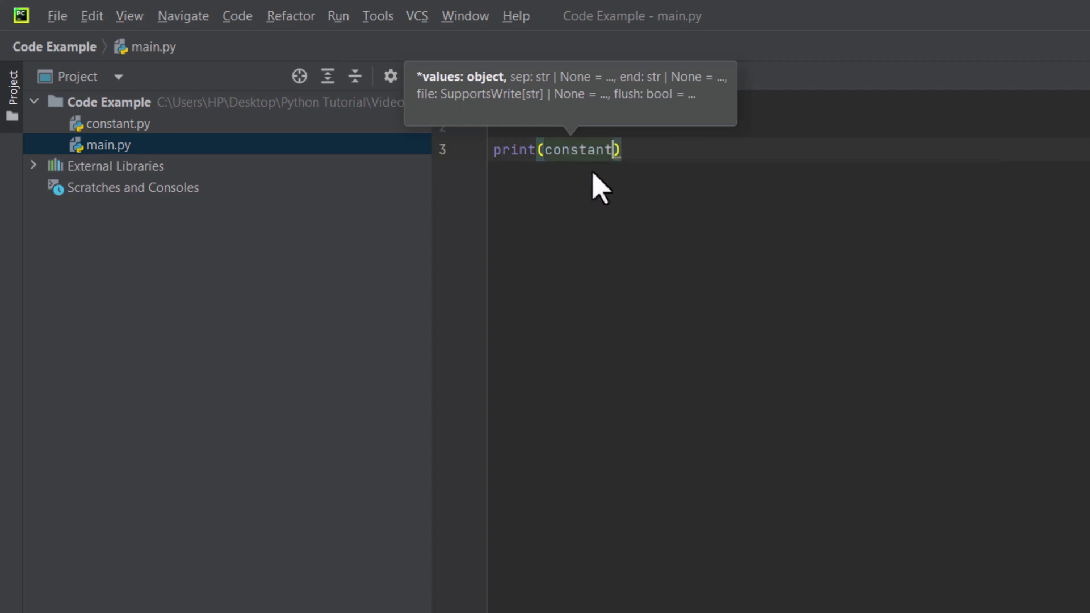
text(.)
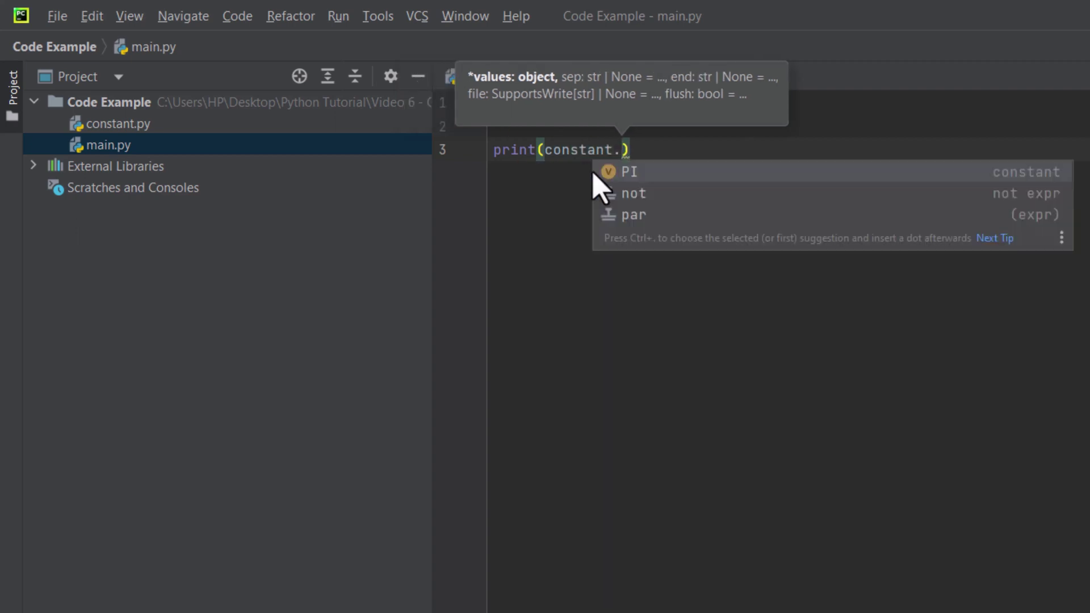
click(662, 178)
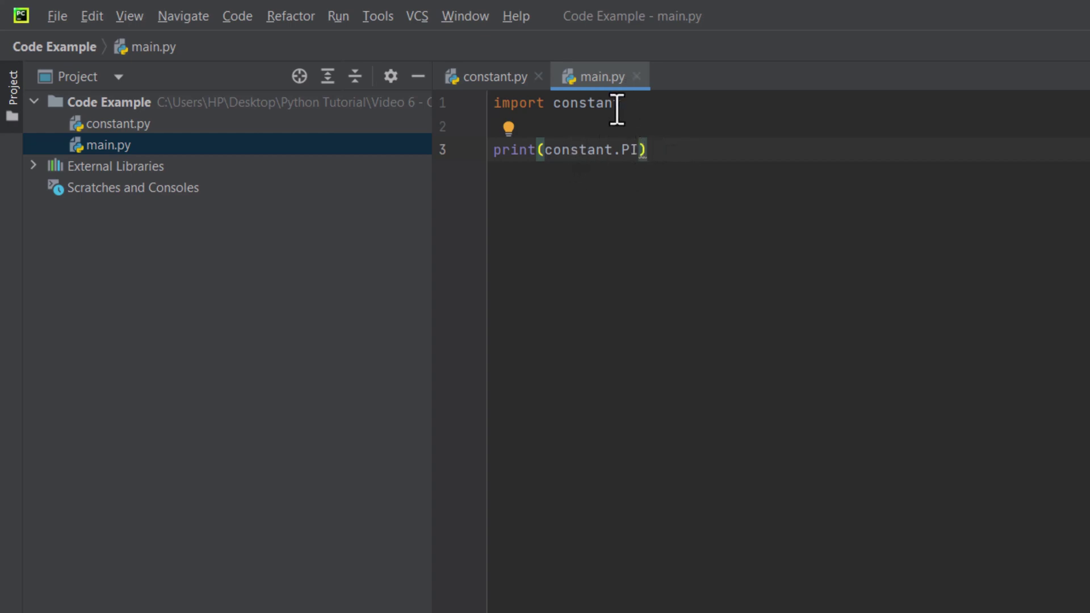
Run main.py and select the printed 3.14 in the output
key(shift+F10)
click(339, 17)
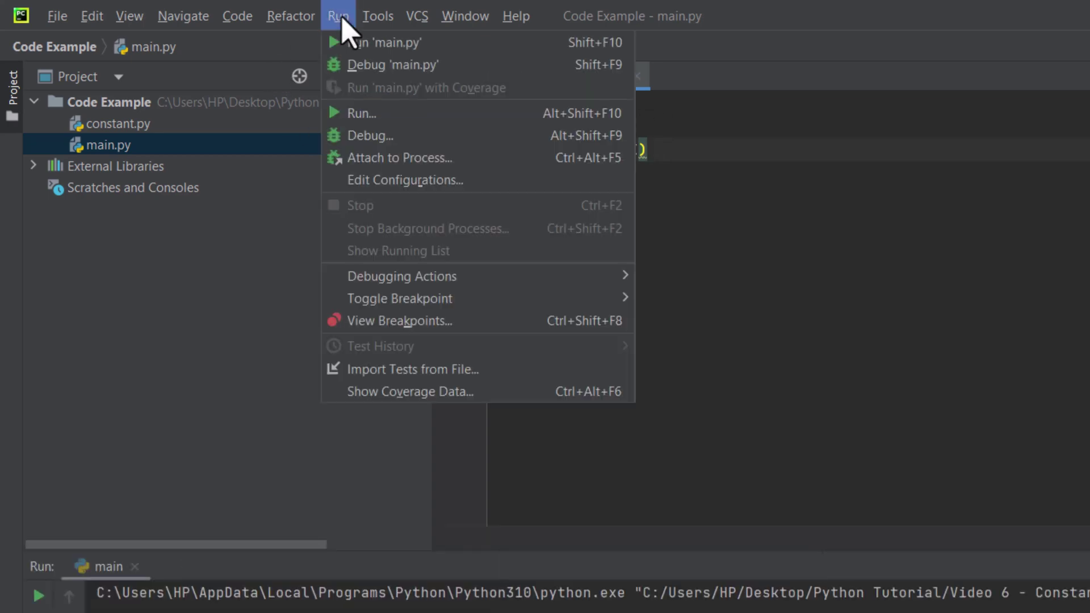
click(362, 43)
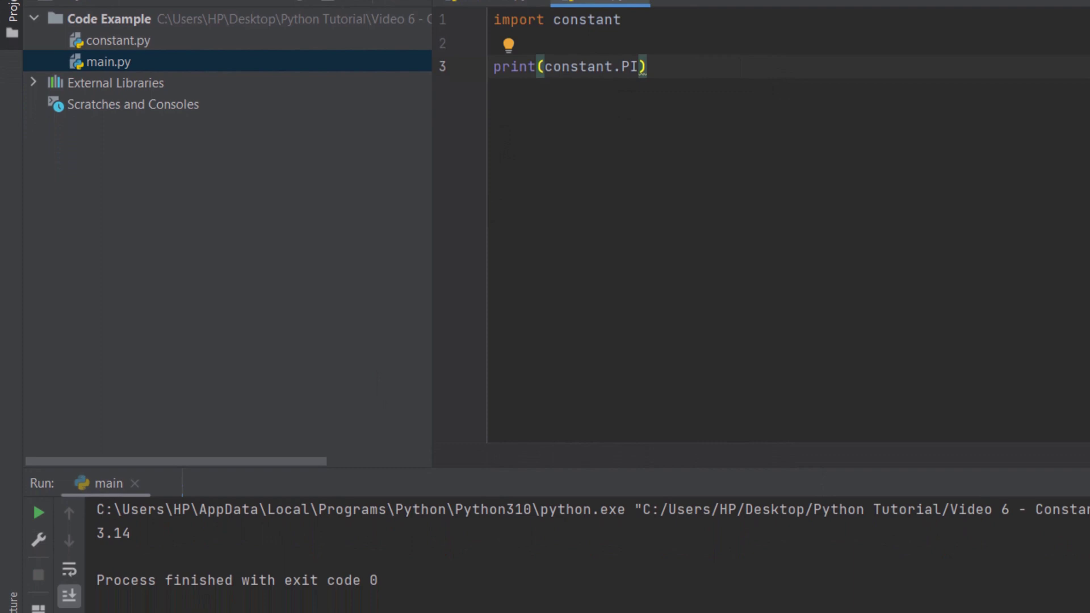
drag(136, 534, 97, 535)
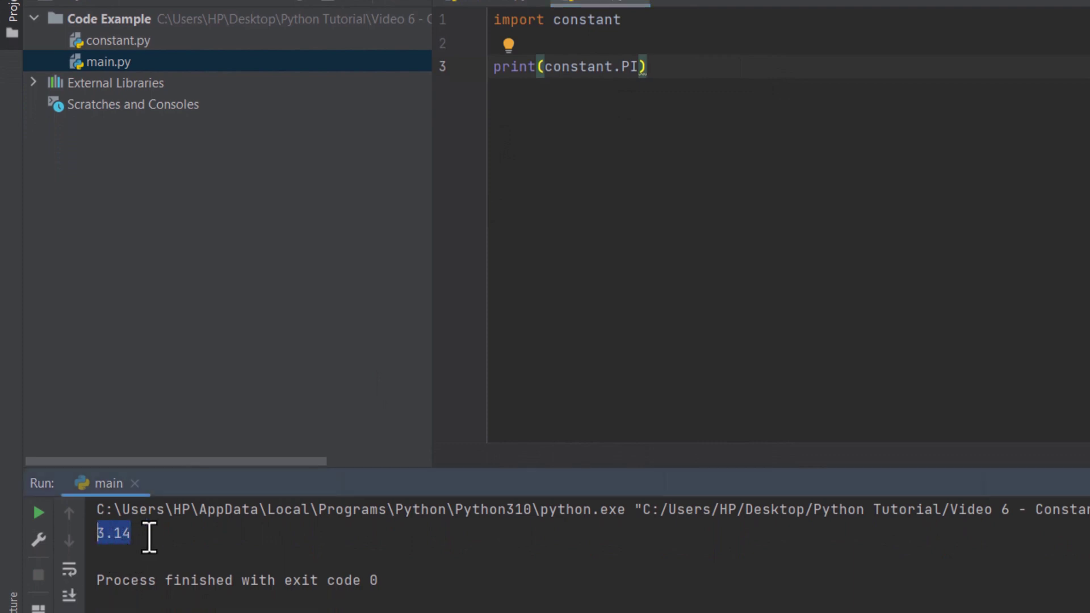
Define LAMDA = 0.01 in constant.py, add print(constant.LAMDA) to main.py, and rerun
click(499, 4)
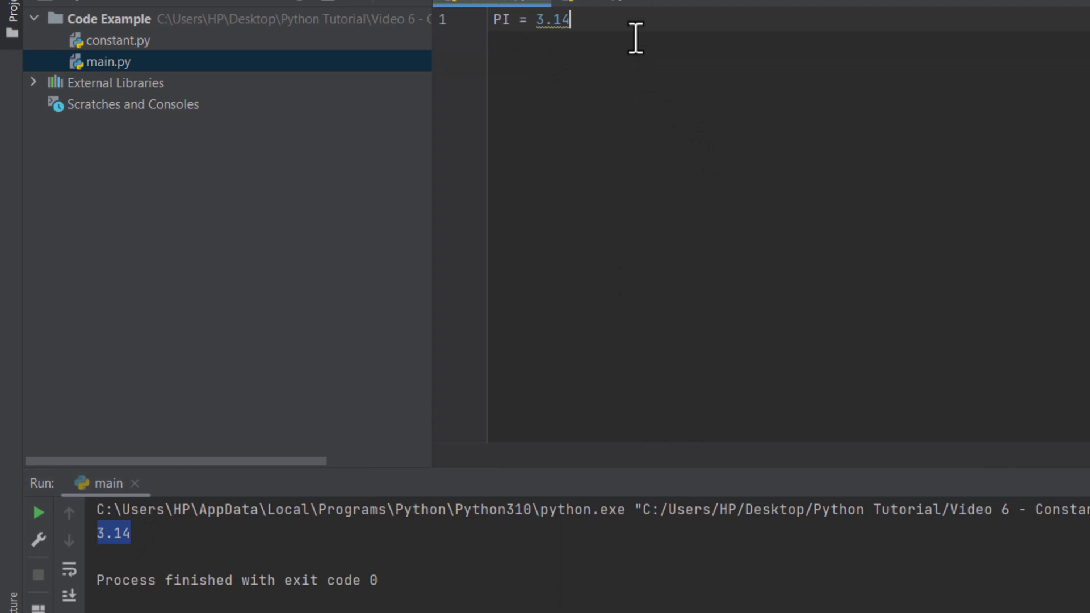
key(Return)
text(AMDA = 0.01)
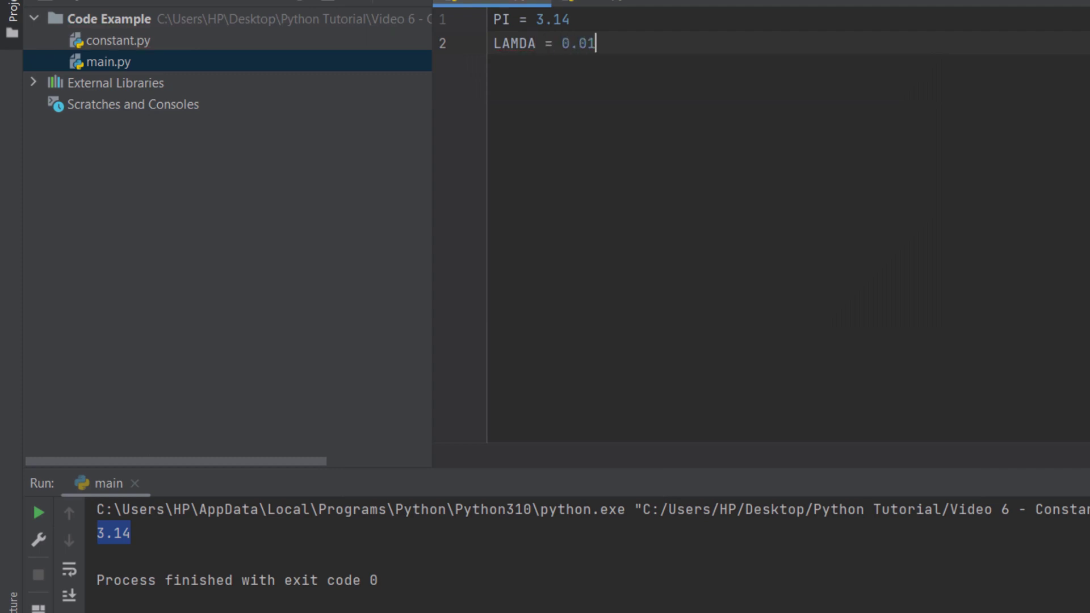
click(586, 3)
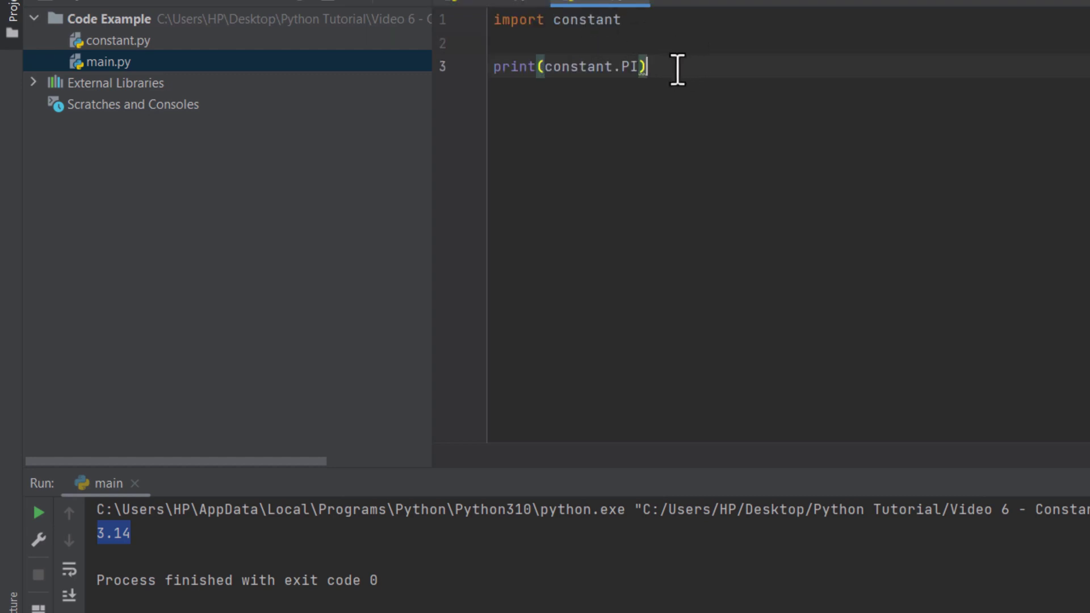
key(Return)
text(p)
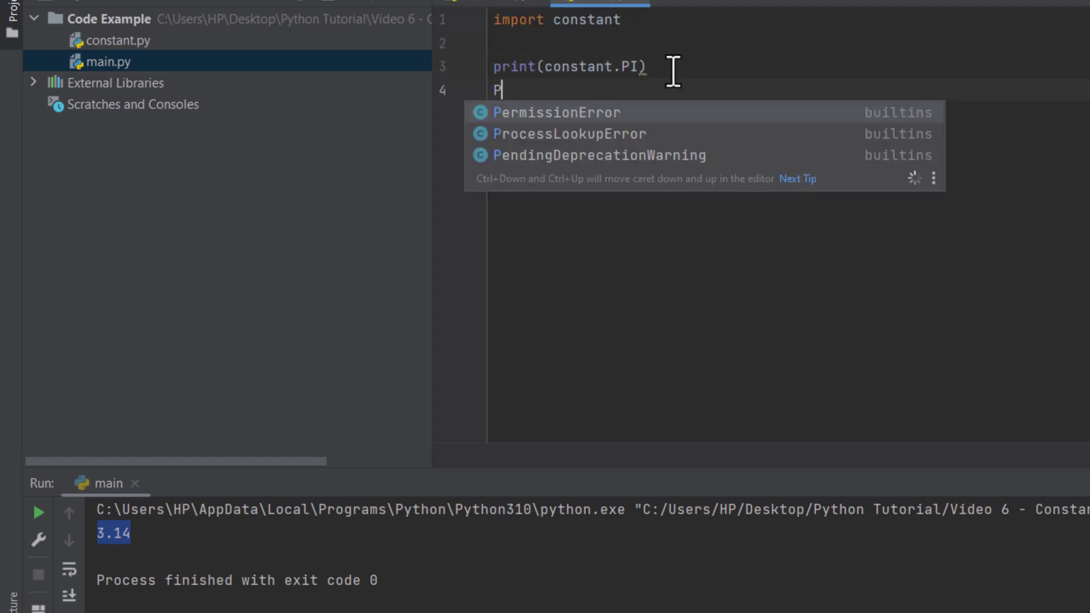
text(rint(con)
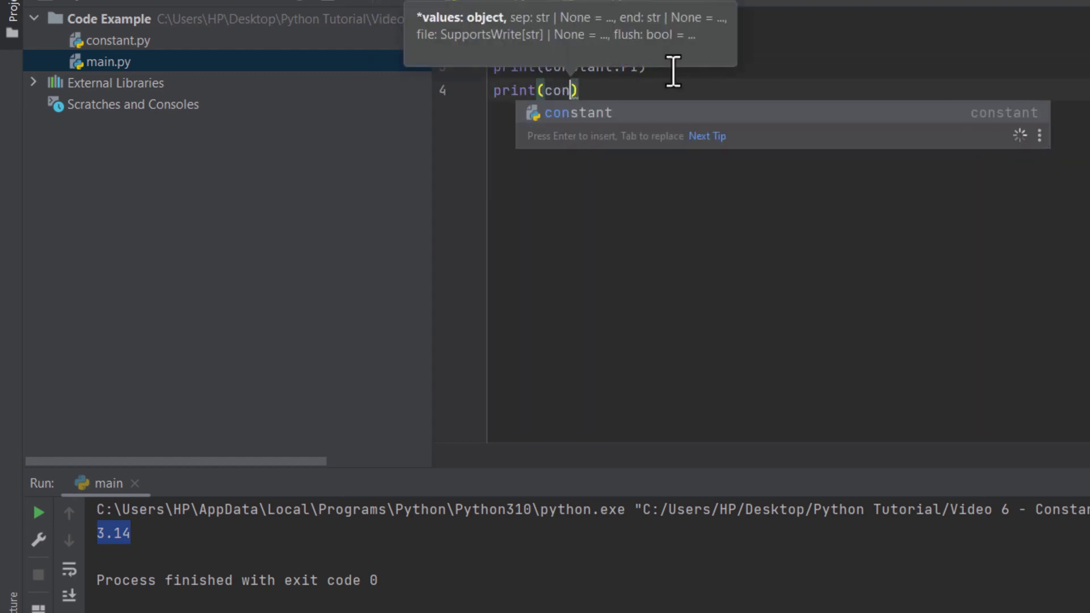
text(stant.LAMDA)
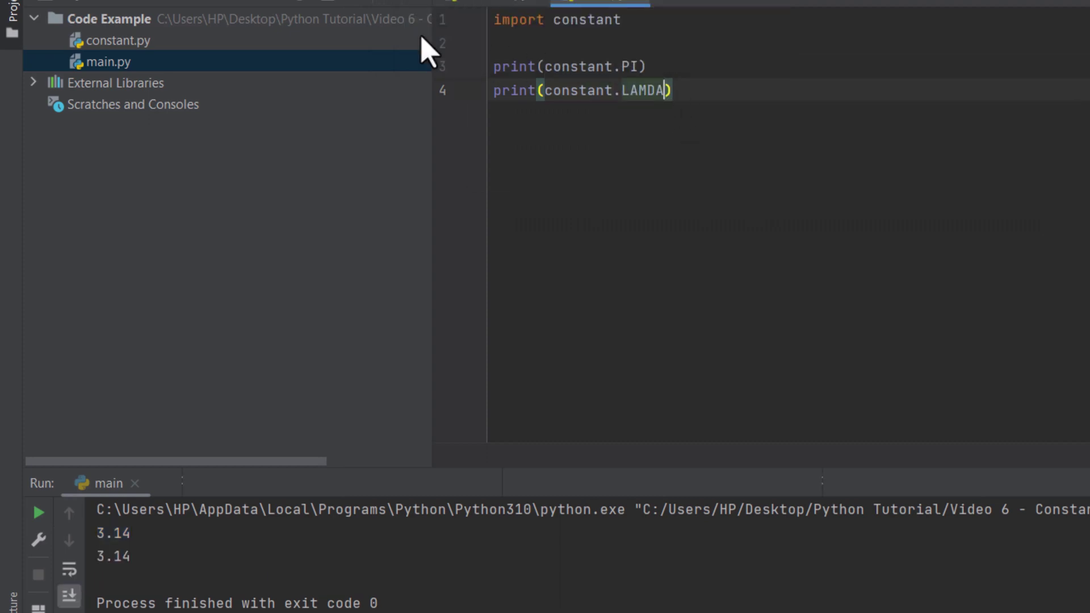
click(349, 4)
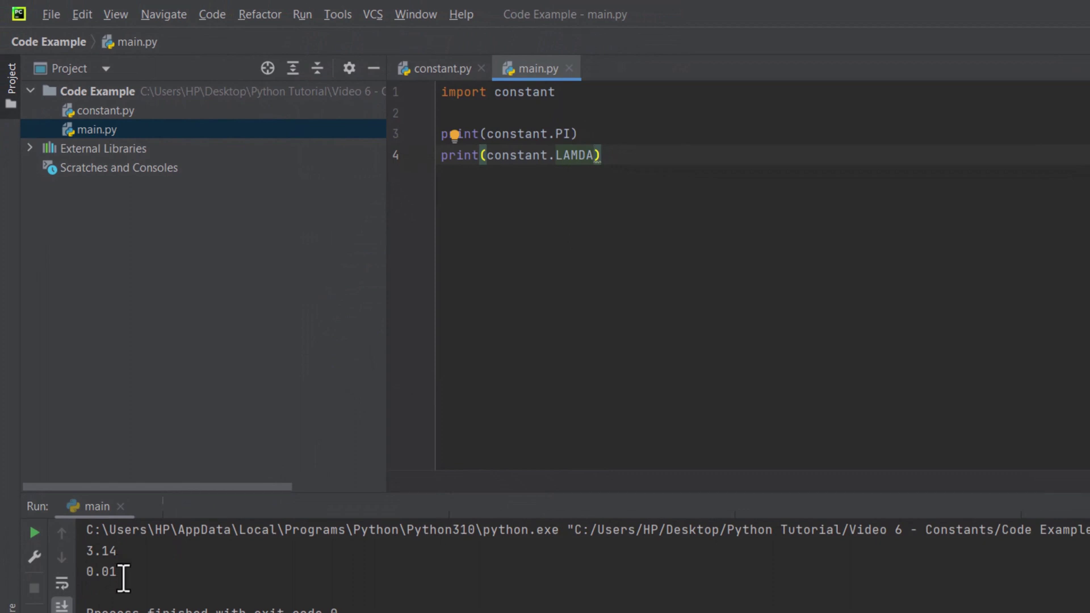
Add INTREST_RATE = 2.8 to constant.py, correcting a typo in the name
click(430, 68)
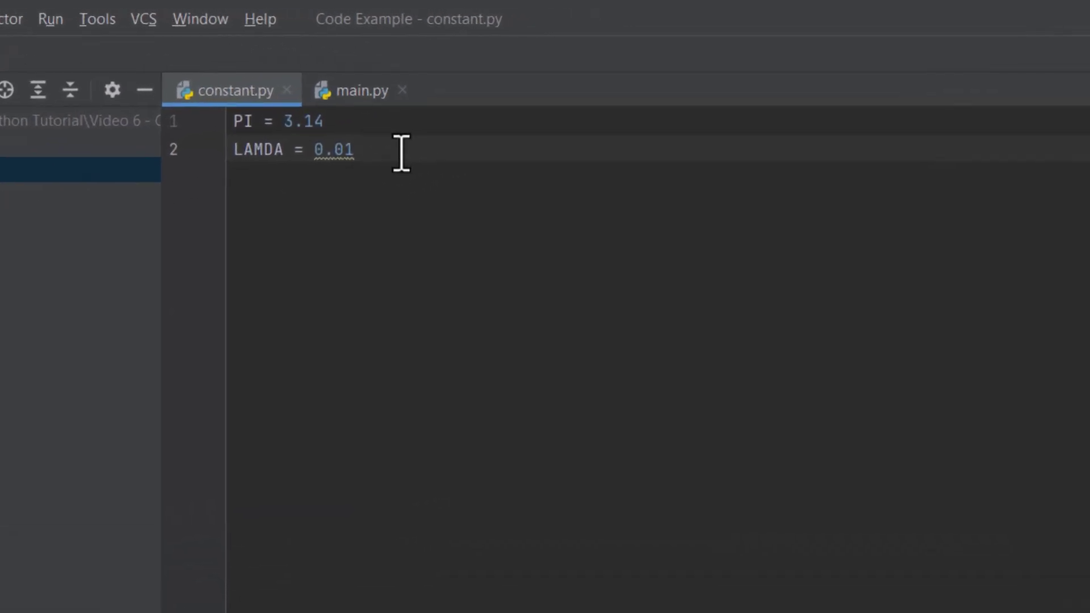
key(Return)
text(INTRES)
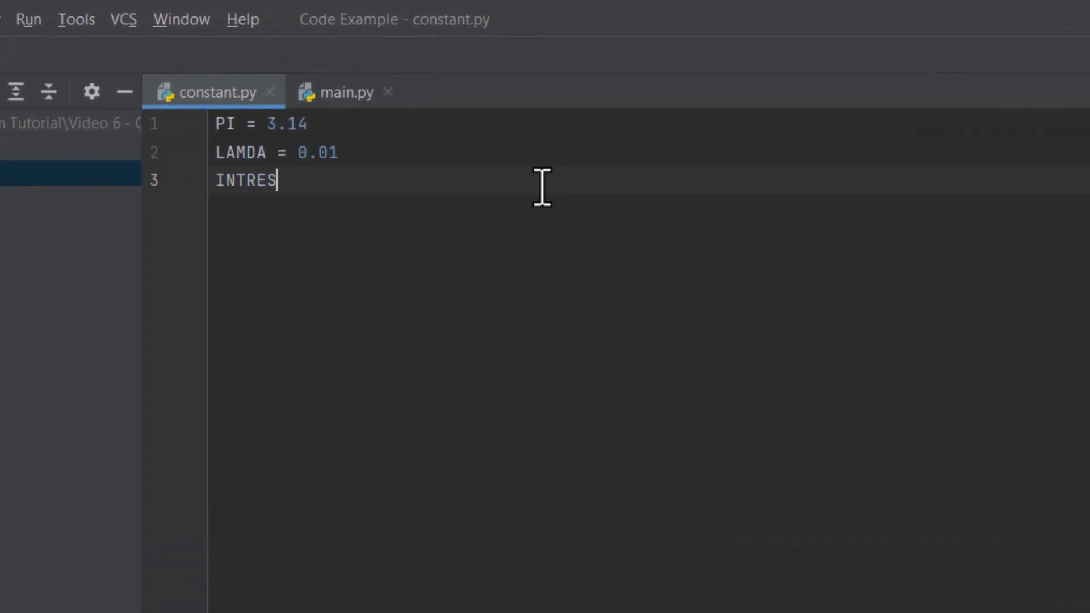
text(T)
text(RAT)
key(BackSpace)
key(BackSpace)
key(BackSpace)
text(_R)
text(ATE = 2.)
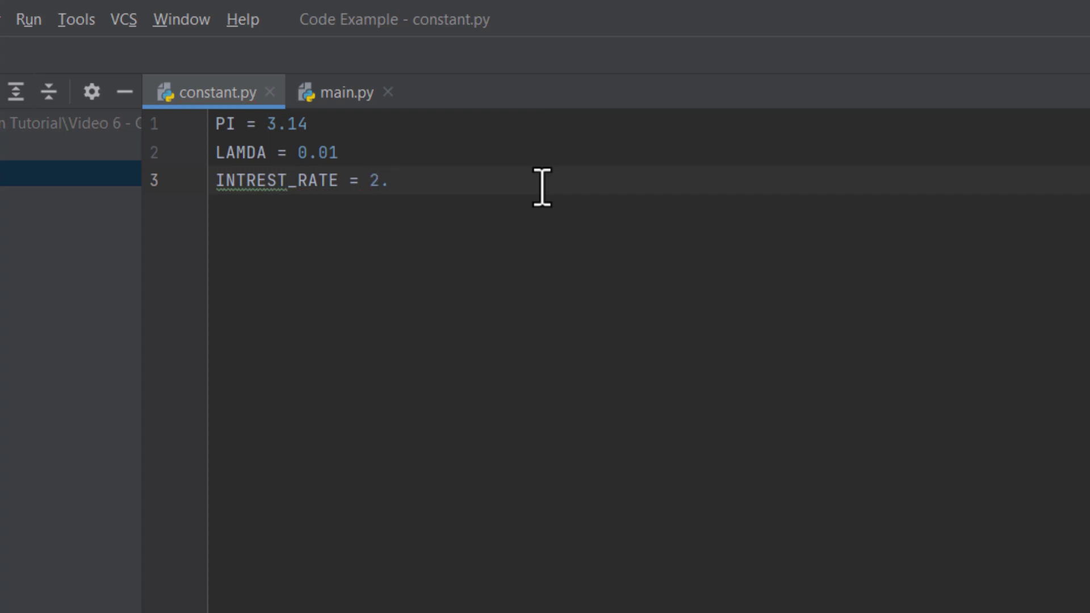
text(0)
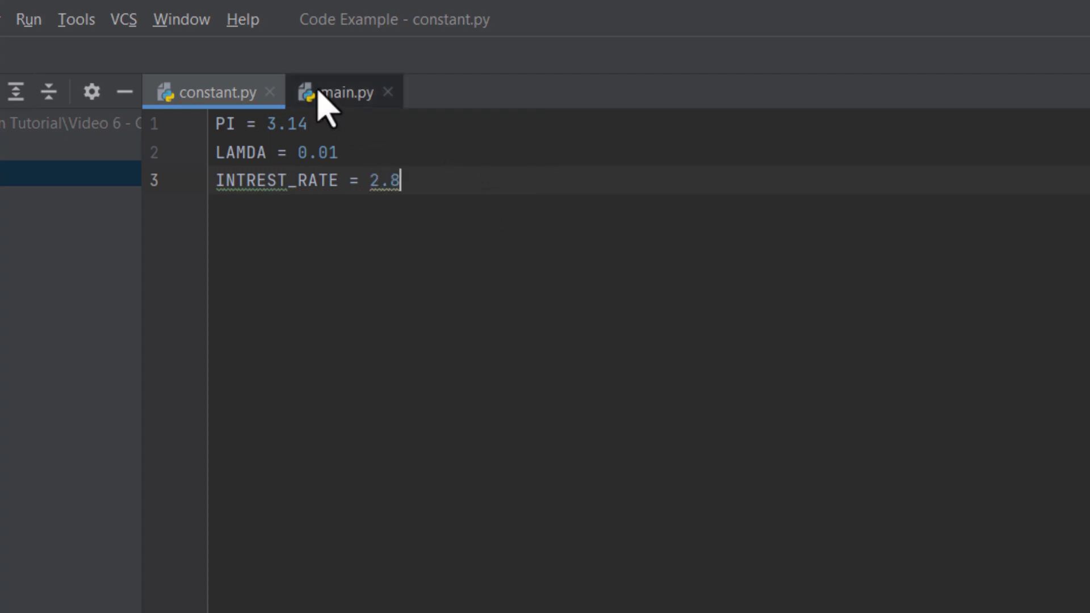
Add print(constant.INTREST_RATE) to main.py, run it, and select the 3.14, 0.01, 2.8 output
click(327, 94)
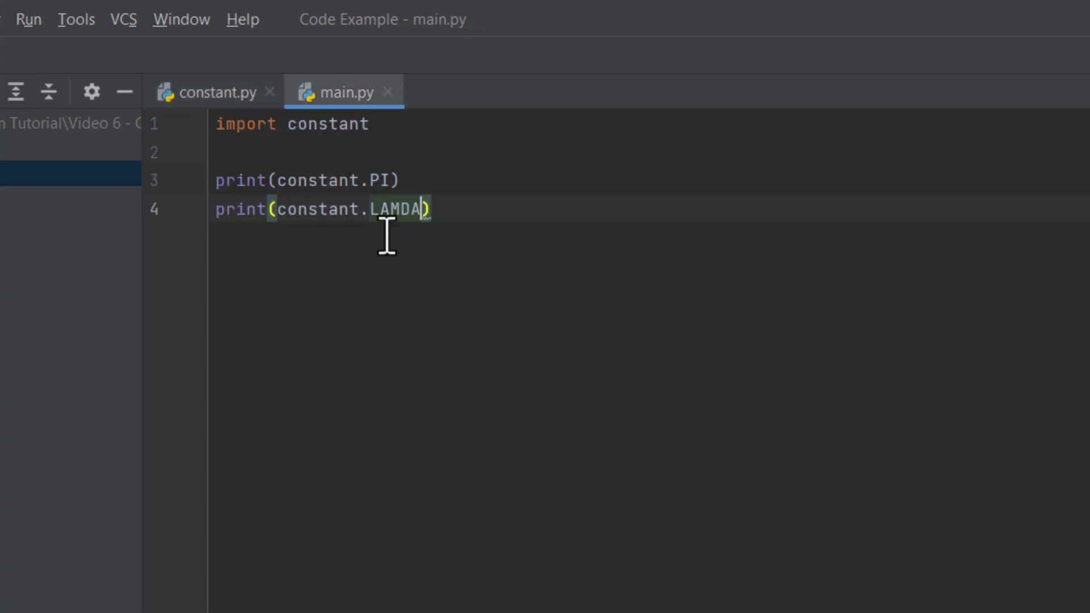
click(516, 213)
key(Return)
text(pri)
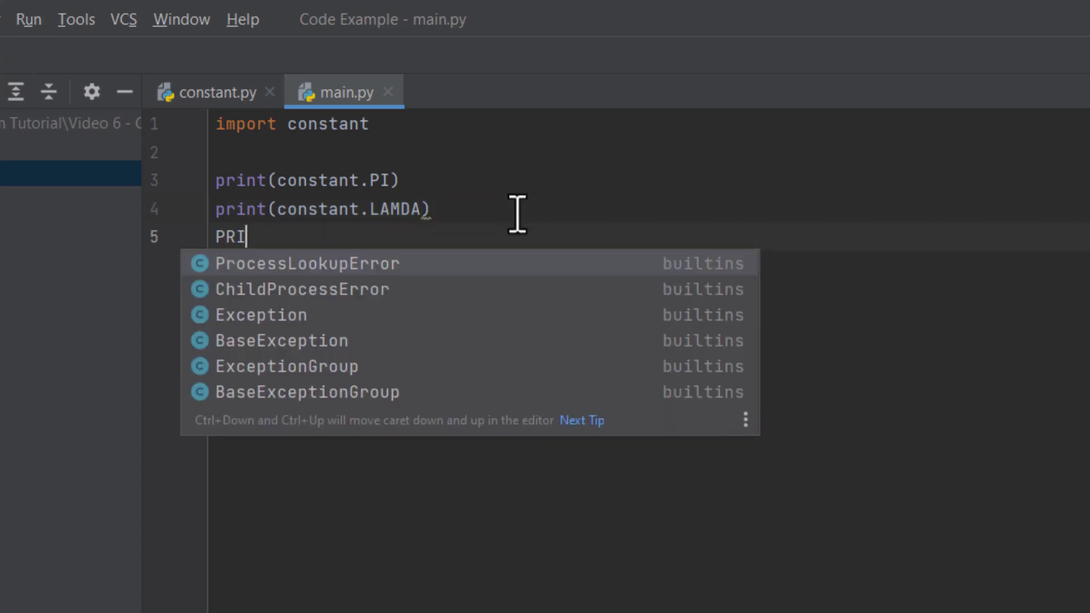
text(nt(constant.)
key(Down)
key(Down)
key(Return)
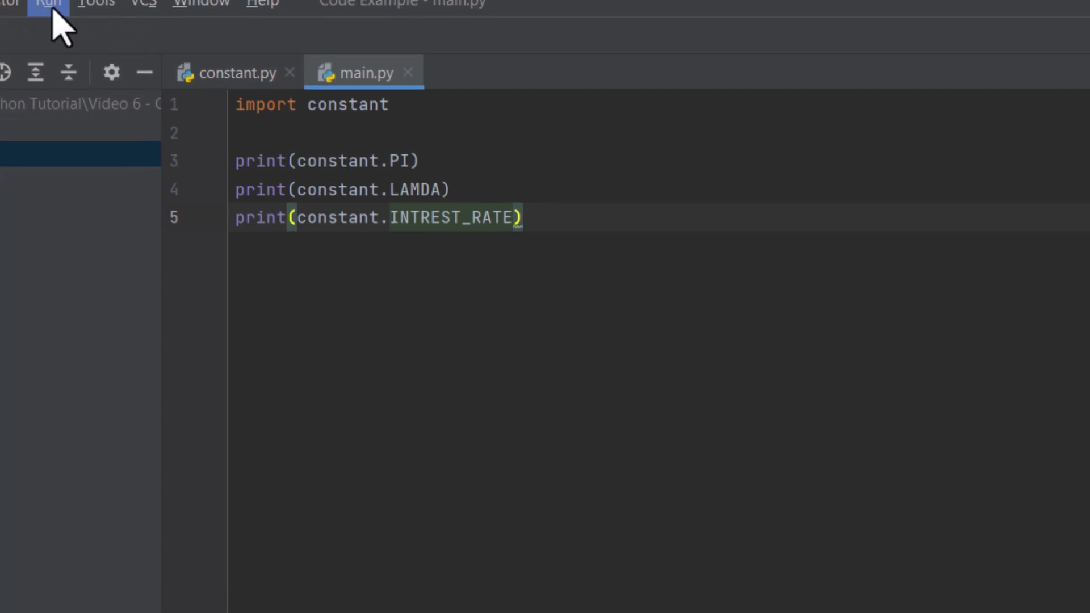
click(27, 18)
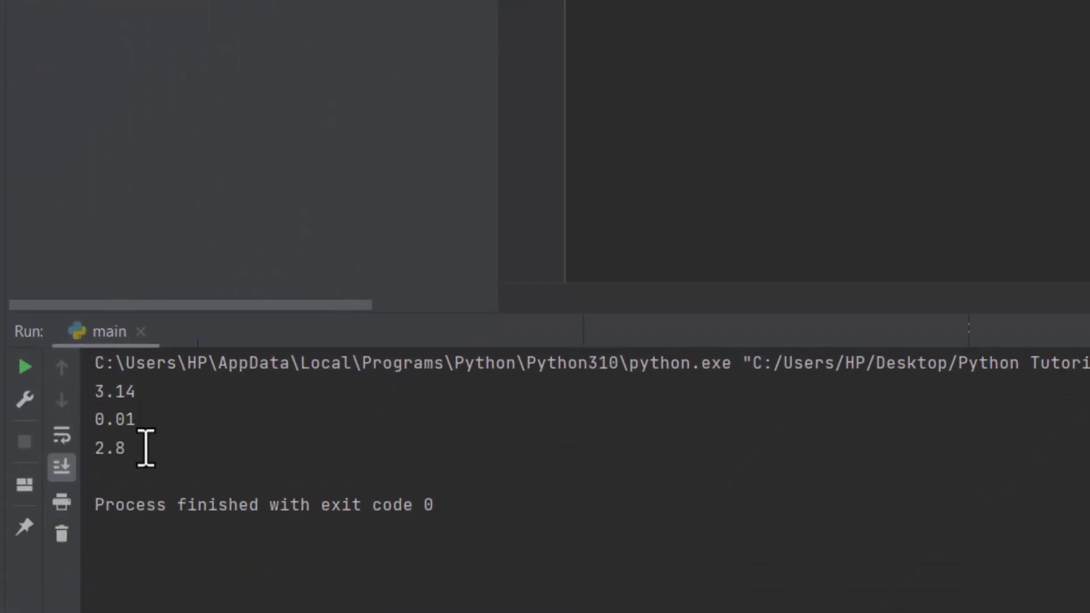
drag(125, 448, 95, 394)
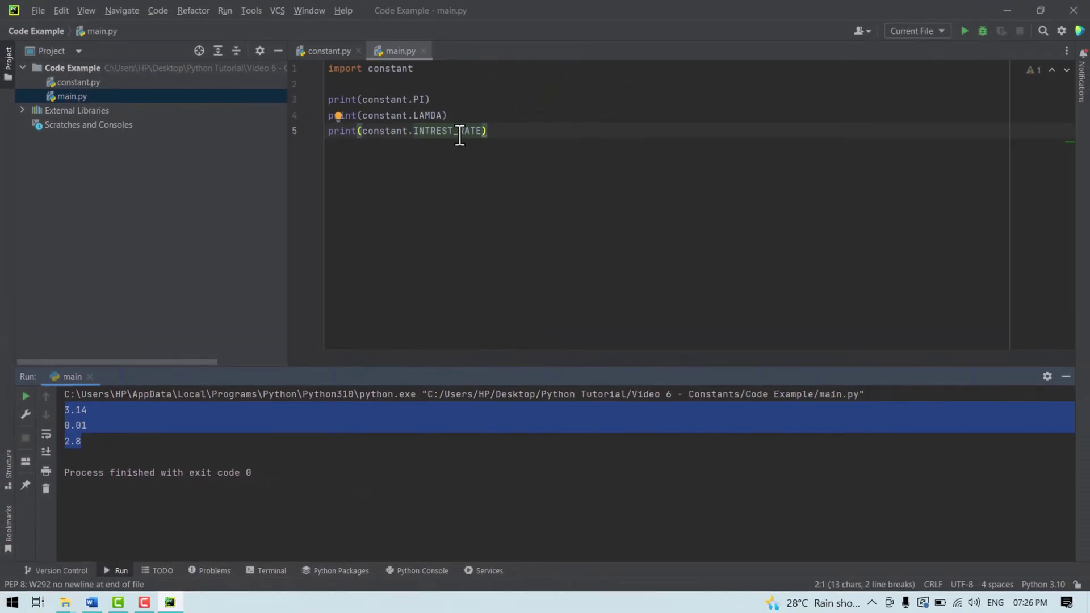
key(ctrl+Tab)
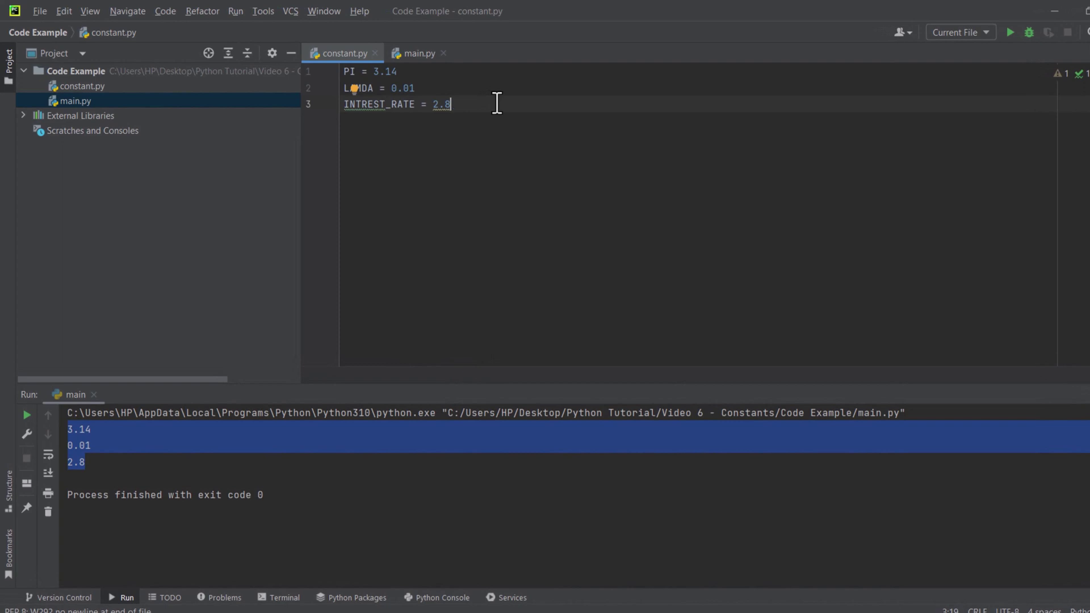
click(418, 56)
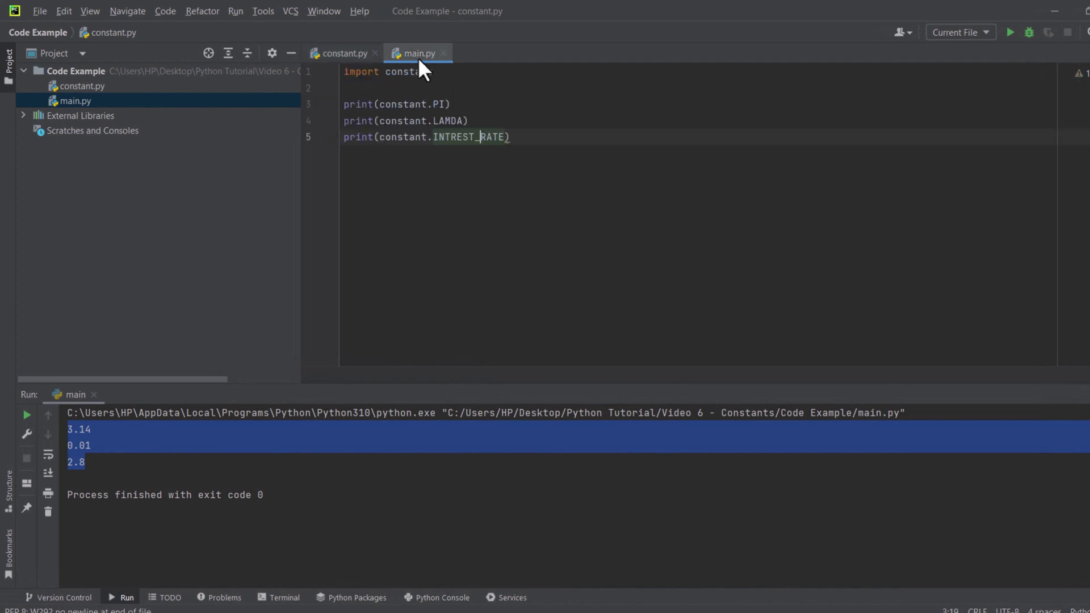
click(466, 80)
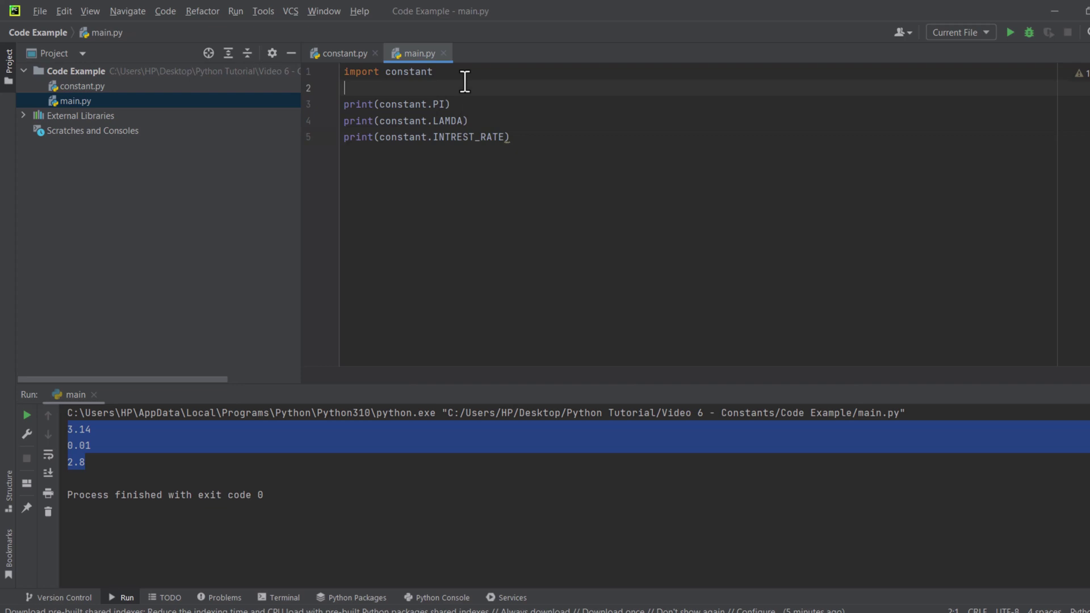
click(524, 140)
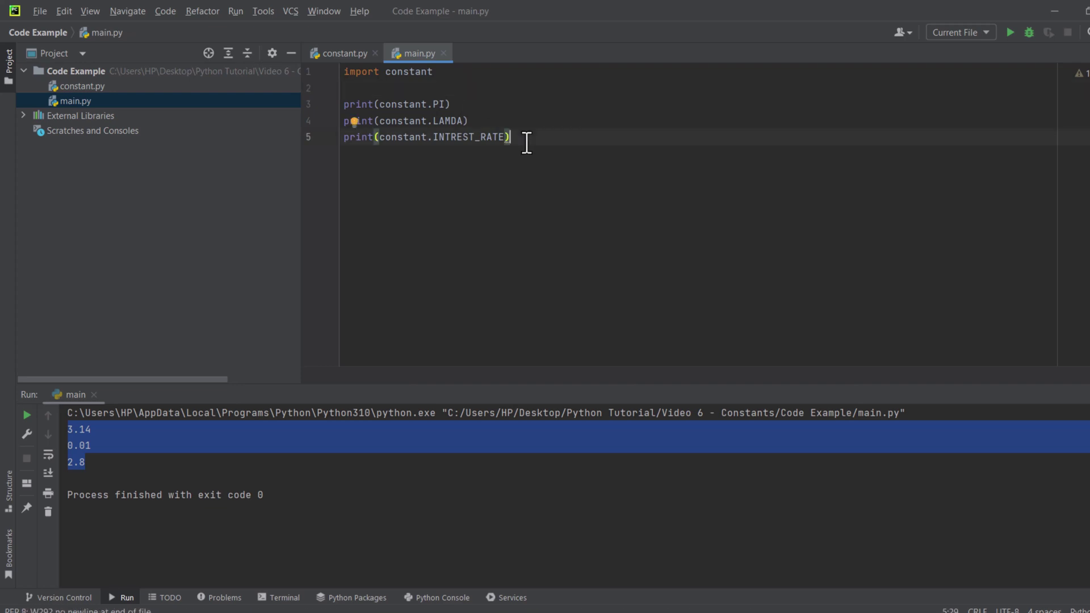